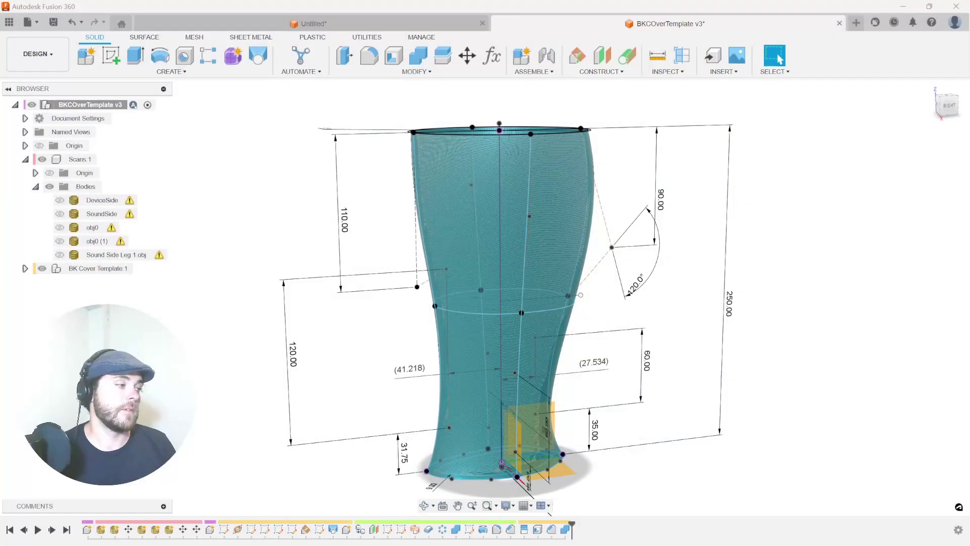
Show the DeviceSide and SoundSide scans over the cover and roll the timeline back to just before the loft
middle_click_drag(594, 310, 314, 177, "shift")
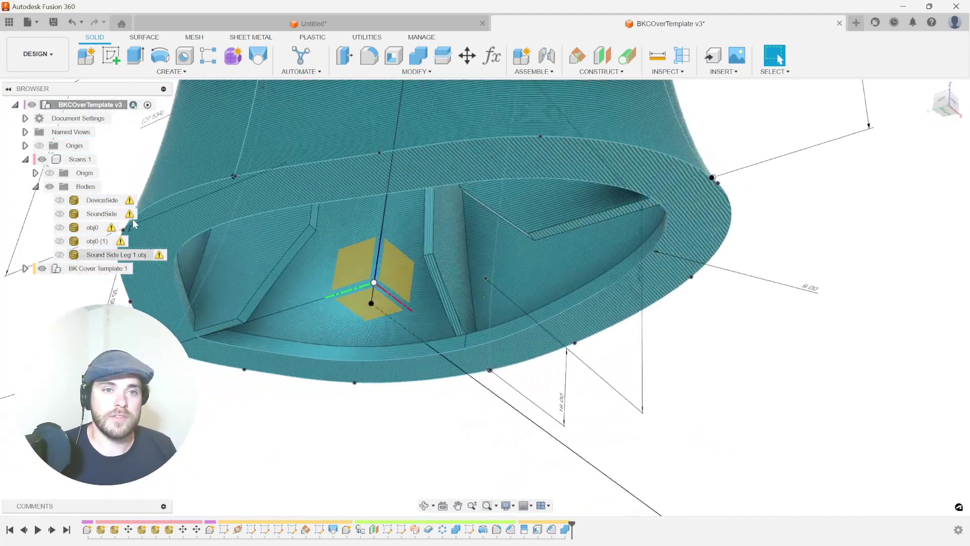
middle_click_drag(134, 224, 631, 212, "shift")
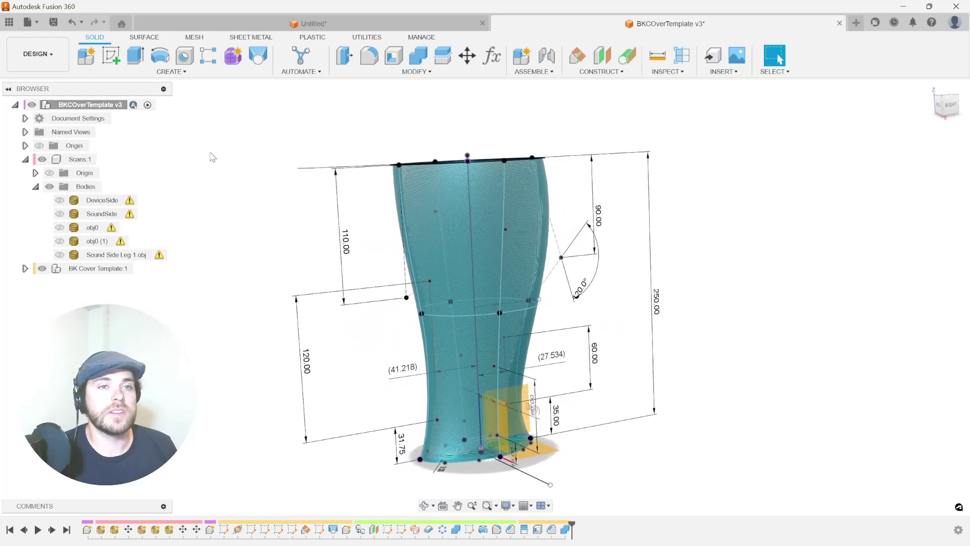
left_click(60, 201)
mouse_move(139, 214)
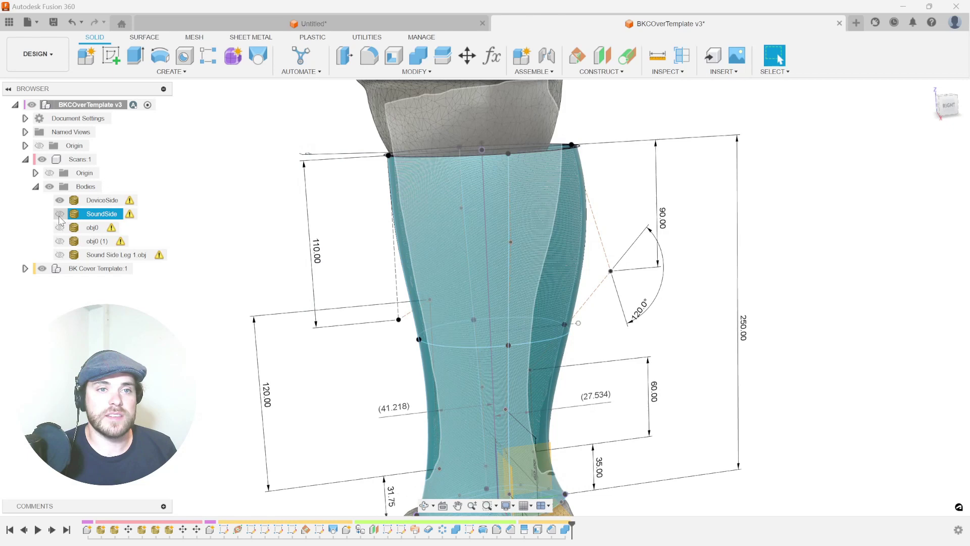
left_click(106, 201)
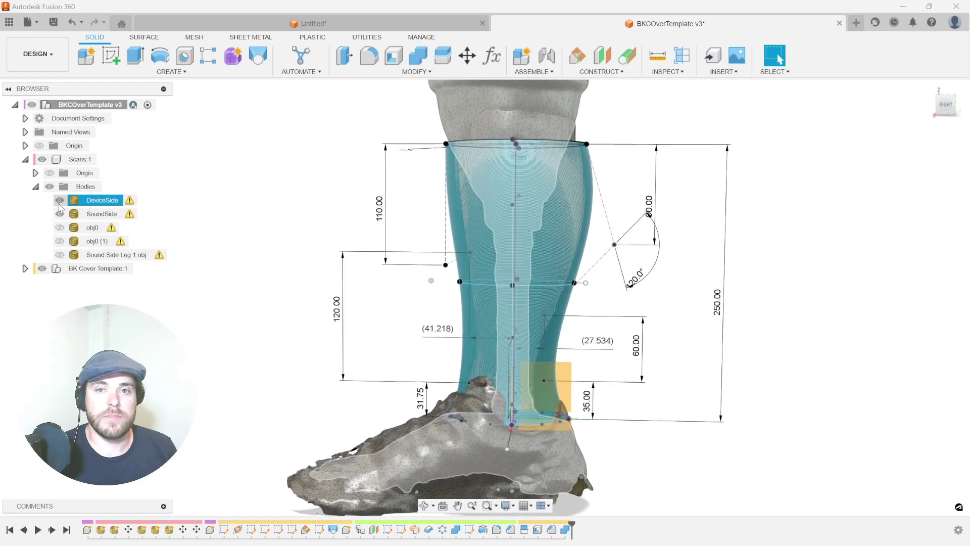
left_click(98, 214)
Move the 120 mm front guide line to about 31.3 mm and the 60 mm rear guide line to about 9.4 mm from the centre axis
scroll(497, 294, "down", 3)
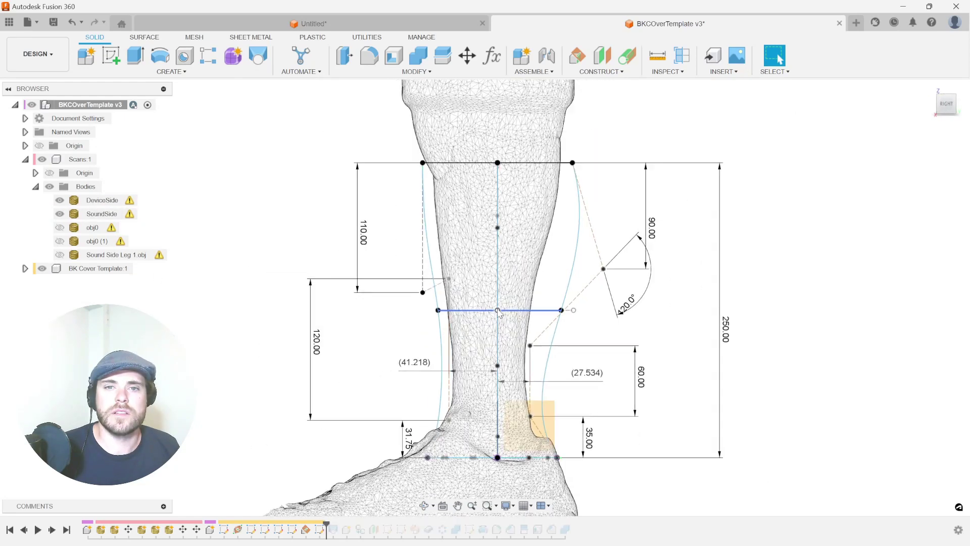
scroll(496, 294, "up", 3)
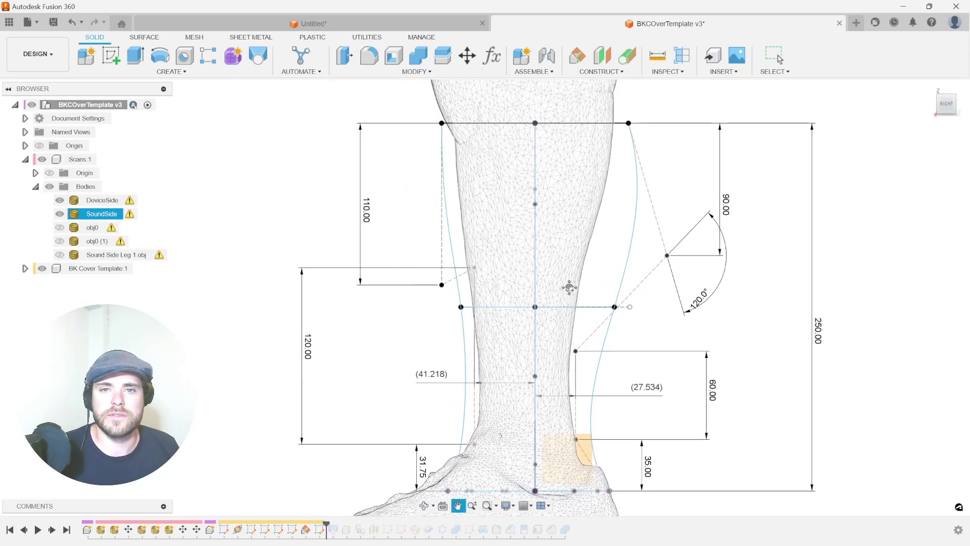
left_click(430, 211)
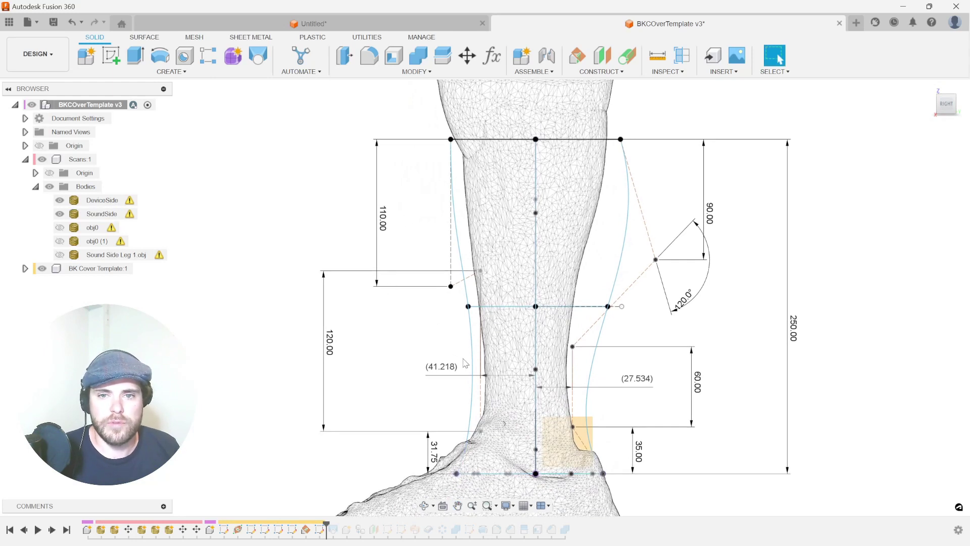
left_click_drag(483, 402, 489, 403)
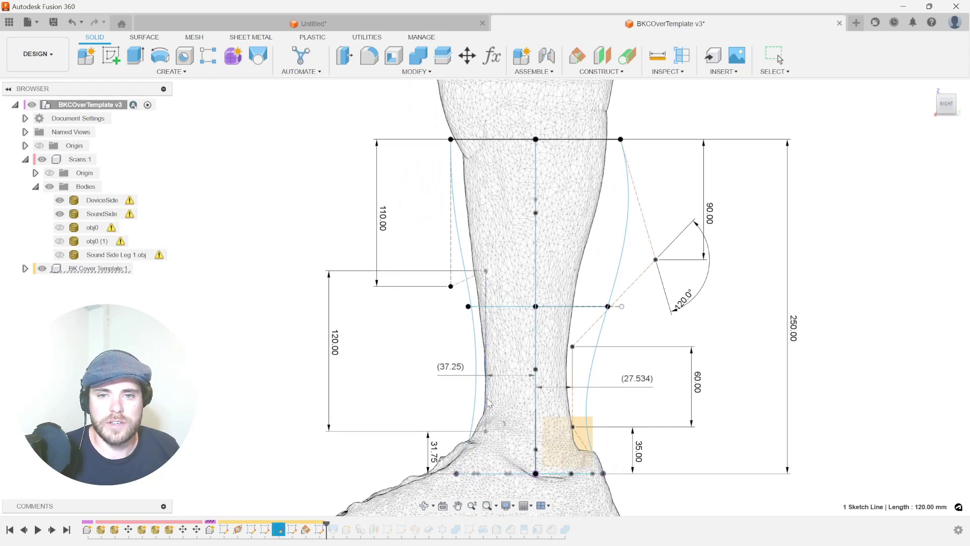
left_click_drag(573, 385, 550, 387)
middle_click_drag(549, 388, 578, 407)
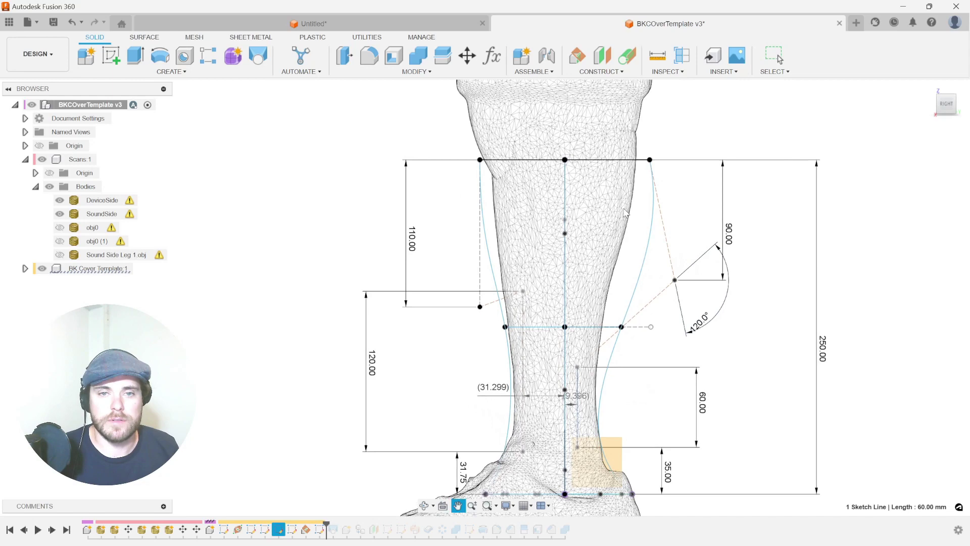
Set the diameter of the cover's top circle to 115 mm
middle_click_drag(271, 186, 285, 209, "shift")
scroll(309, 221, "up", 5)
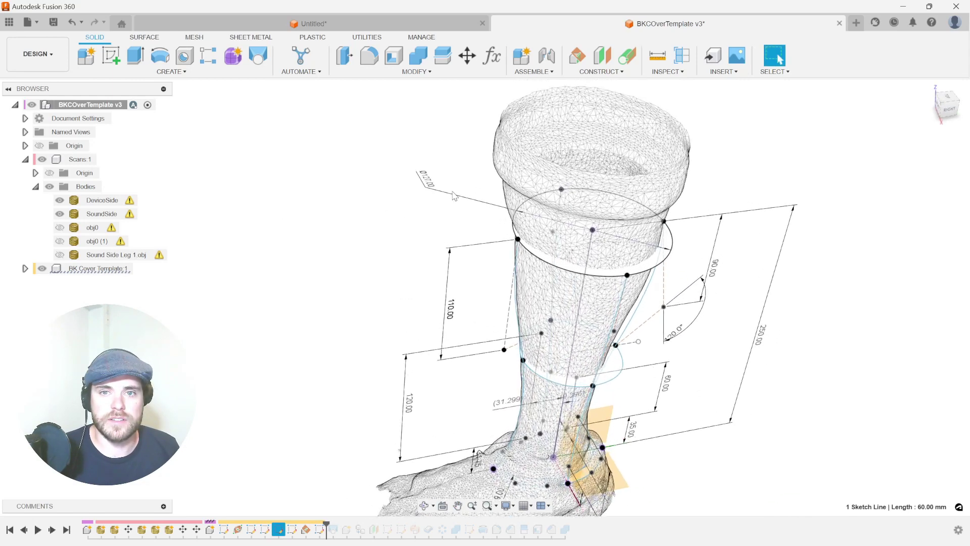
double_click(454, 201)
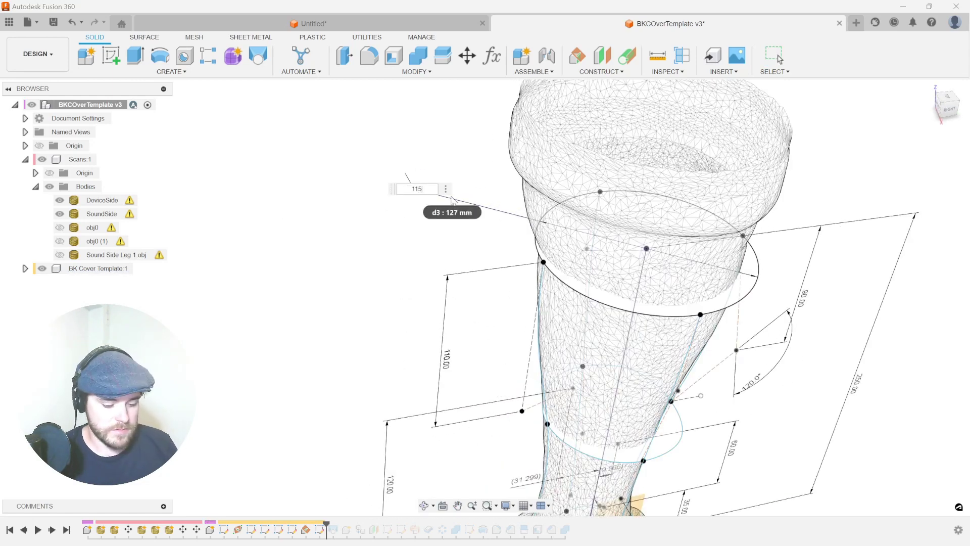
scroll(678, 309, "up", 3)
scroll(678, 309, "down", 3)
Reposition the side curves' control points in the front view to follow the leg scan, one at about X -49.4, Z 136.2 mm
middle_click_drag(641, 376, 969, 100, "shift")
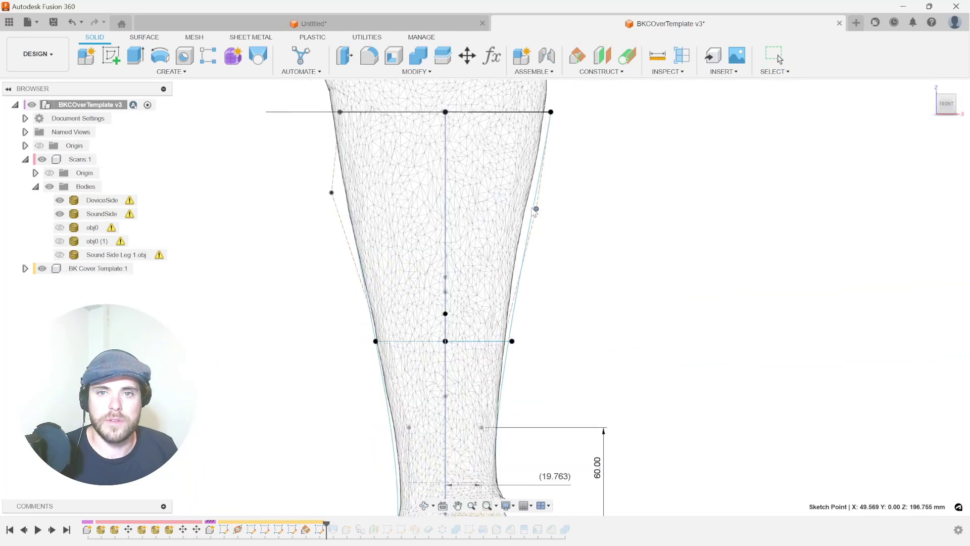
left_click_drag(317, 196, 359, 328)
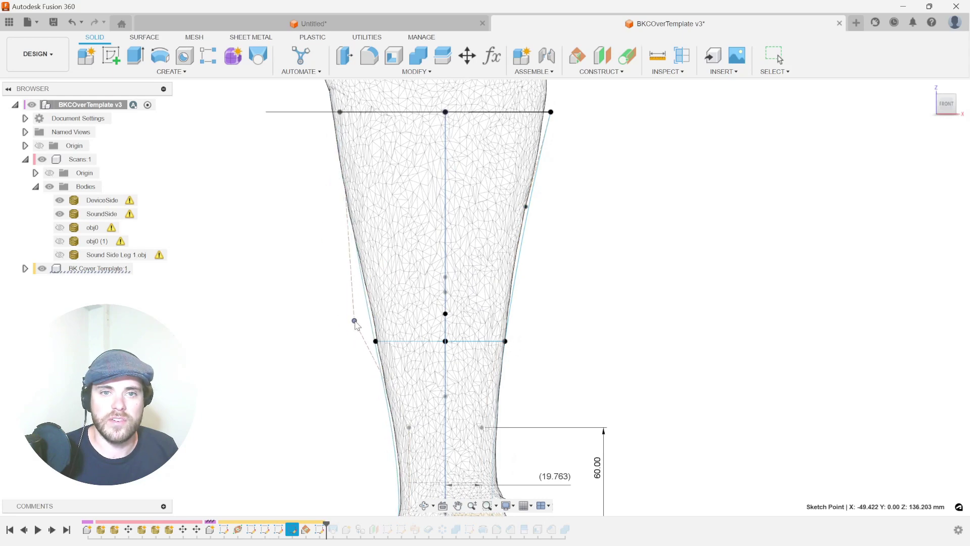
scroll(332, 323, "down", 1)
middle_click_drag(330, 307, 341, 238)
scroll(341, 237, "down", 2)
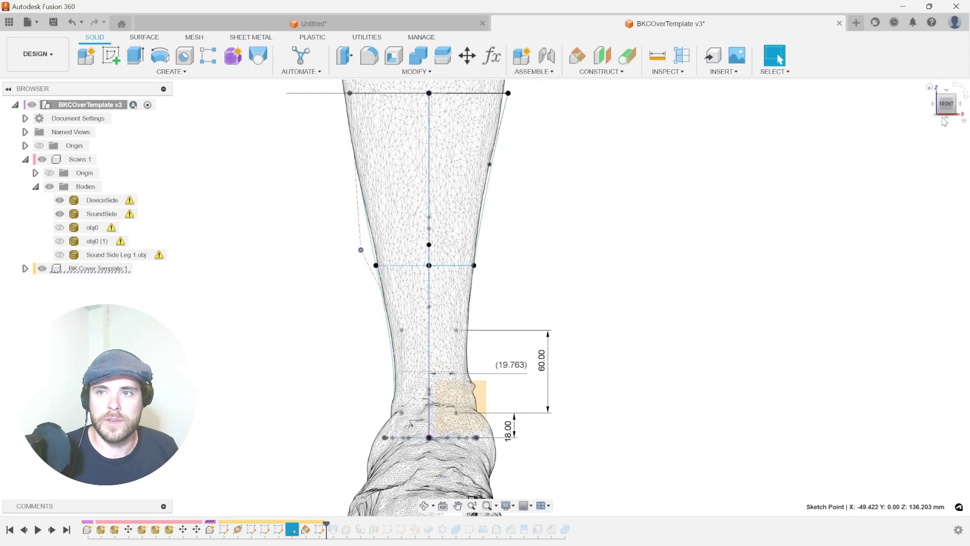
Edit the base profile sketch at the ankle and reposition its points to fit around the scanned ankle
middle_click_drag(778, 188, 760, 182, "shift")
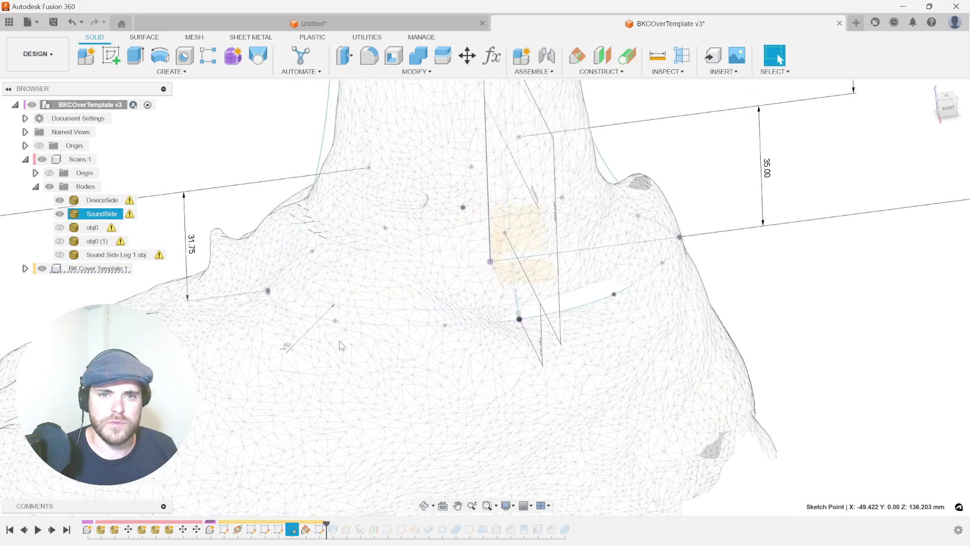
middle_click_drag(340, 347, 429, 409, "shift")
scroll(429, 409, "down", 3)
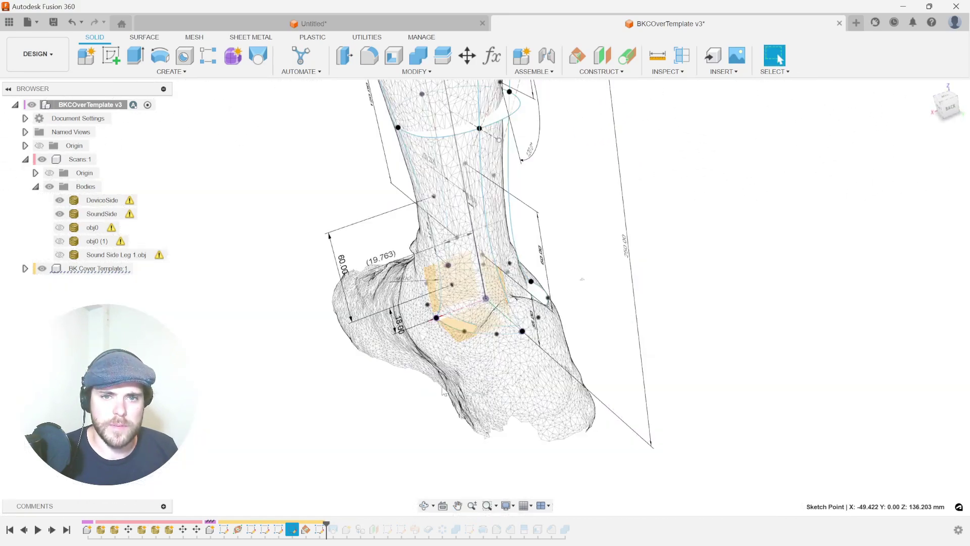
scroll(443, 391, "up", 3)
right_click(443, 391)
left_click(435, 275)
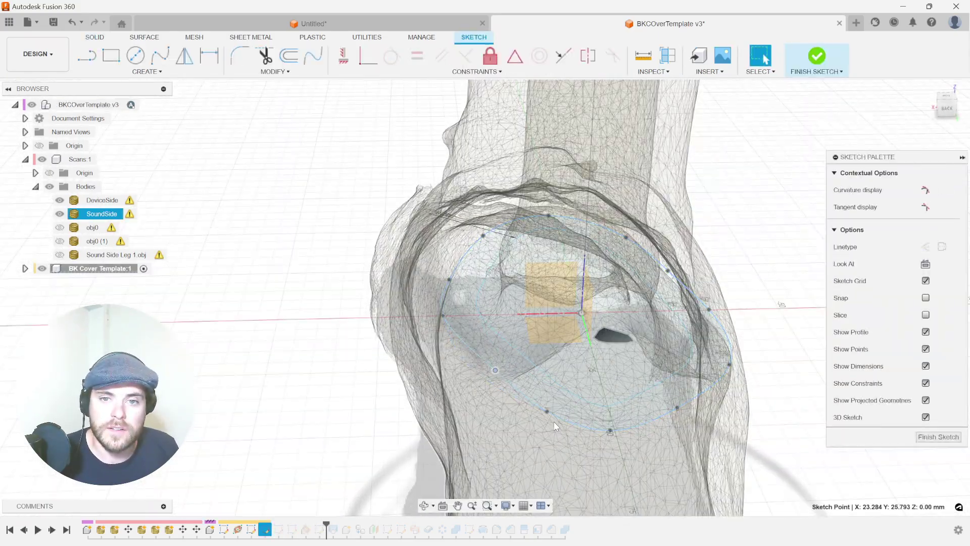
mouse_move(435, 275)
middle_mouse_down("shift")
mouse_move(652, 322)
mouse_move(419, 362)
mouse_move(433, 218)
mouse_move(763, 434)
middle_mouse_up("shift")
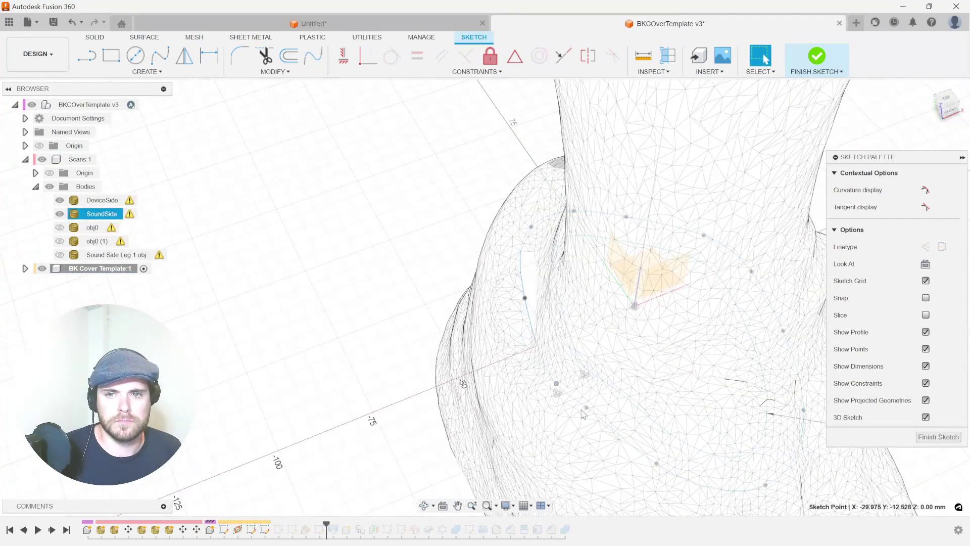
middle_click_drag(583, 414, 526, 273, "shift")
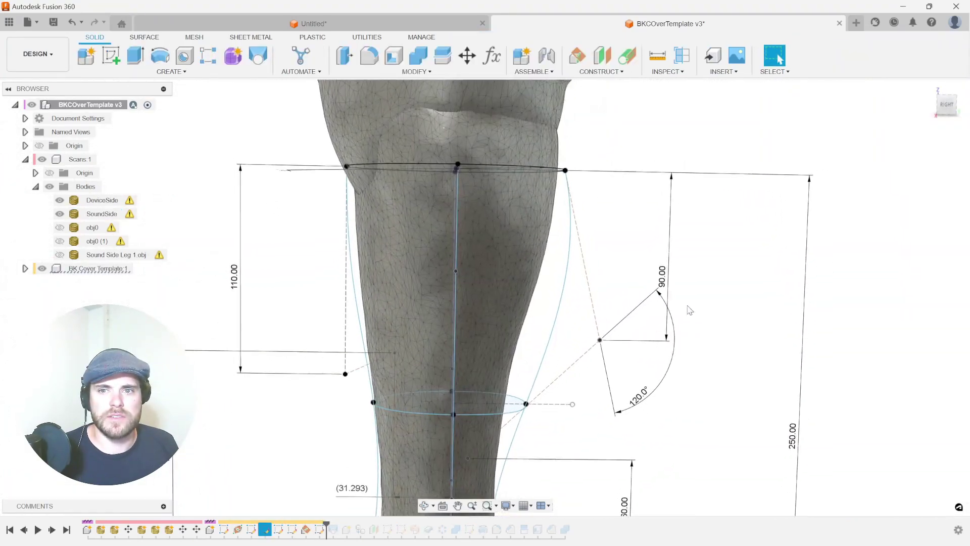
Set the cover's overall height to 270 mm and make the 120° calf angle a driven dimension
scroll(697, 344, "down", 3)
double_click(685, 388)
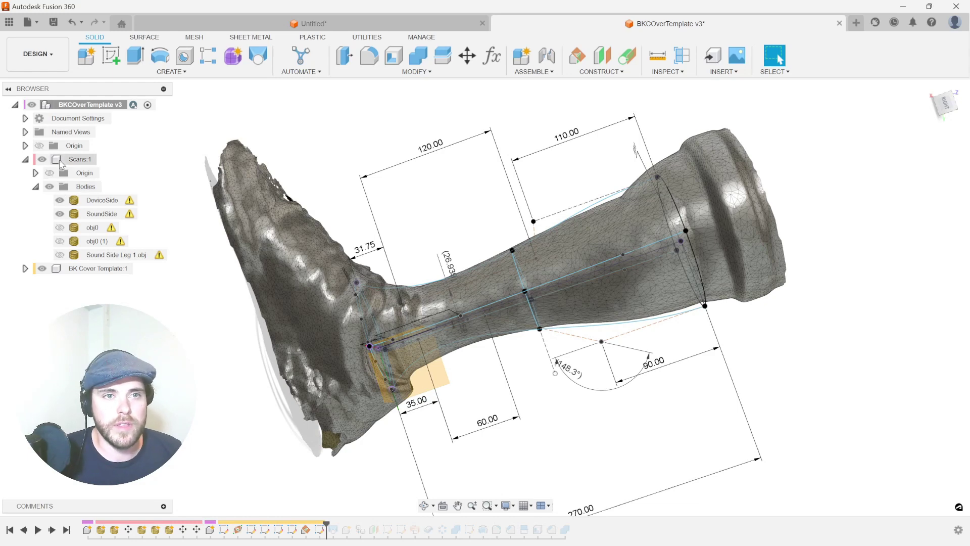
Check the profile curves against the DeviceSide scan alone, and roll the timeline to its end with both scans shown over the cover
left_click(59, 212)
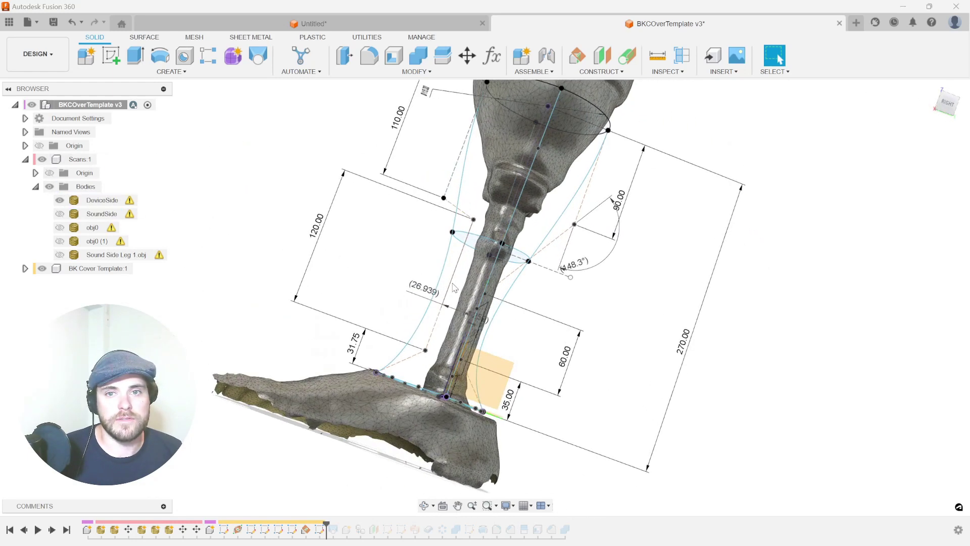
middle_click_drag(454, 410, 261, 366, "shift")
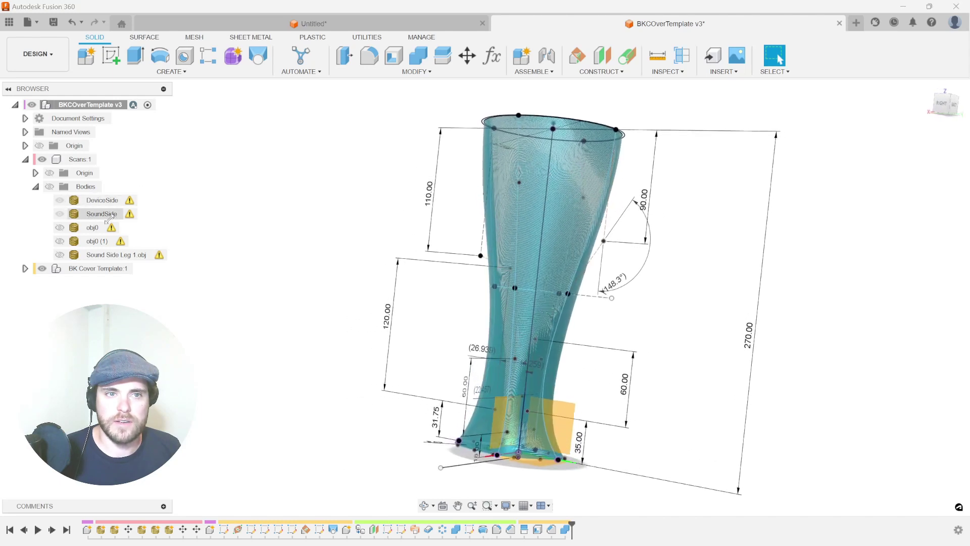
left_click(56, 188)
left_click(52, 187)
left_click(60, 213)
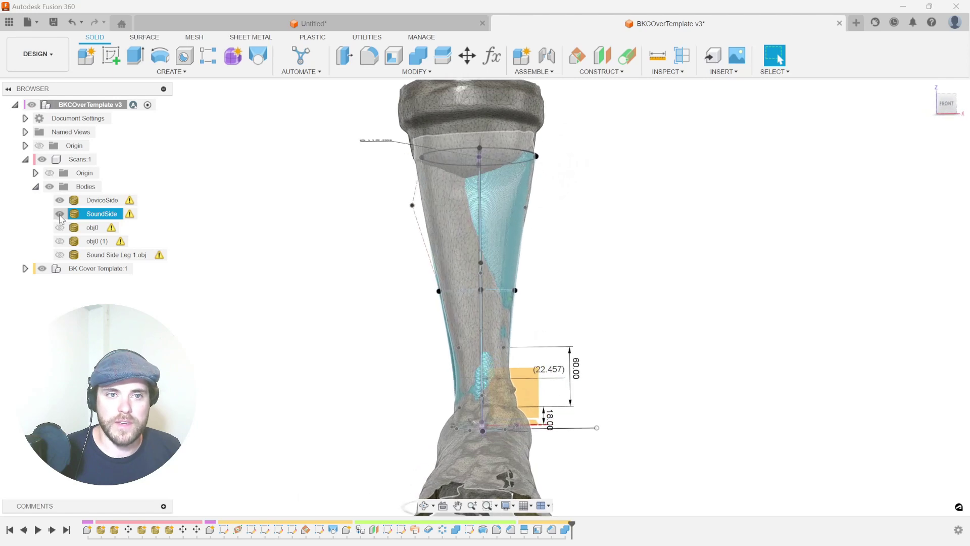
Move the SoundSide scan body clear of the cover and create a section analysis through the YZ plane
key("m")
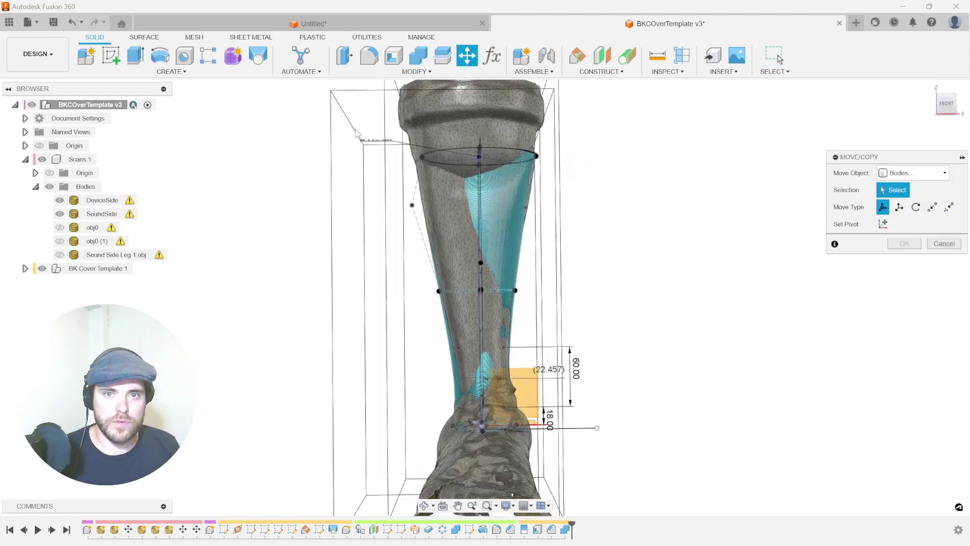
left_click(98, 214)
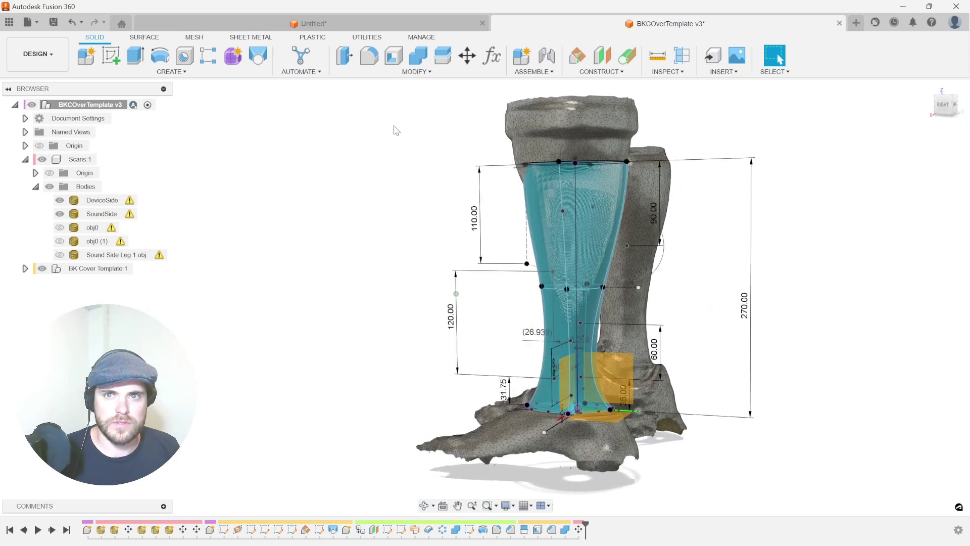
left_click(683, 61)
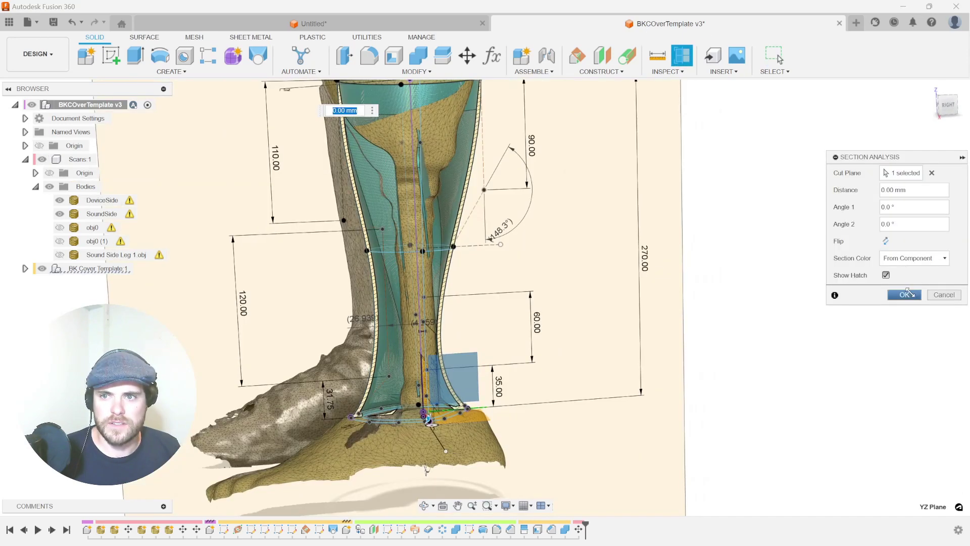
left_click(904, 294)
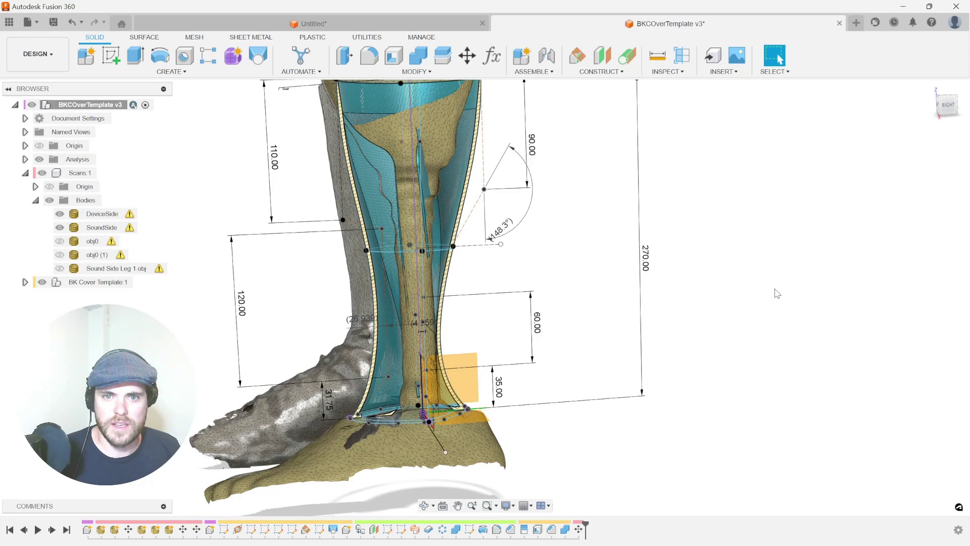
Examine the shell's clearance around the prosthesis in the section and shift the rear 60 mm guide line slightly outward
scroll(773, 288, "up", 5)
scroll(723, 301, "down", 3)
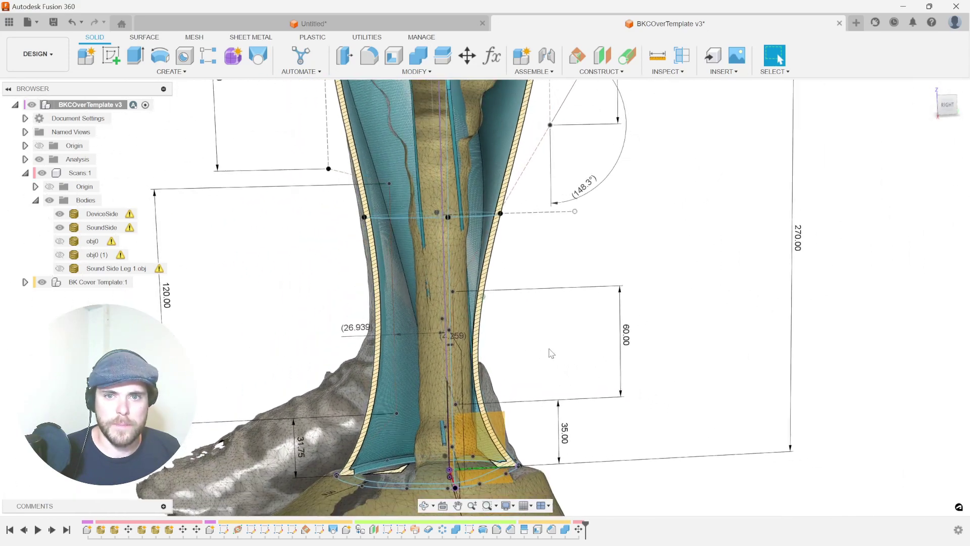
scroll(458, 347, "up", 2)
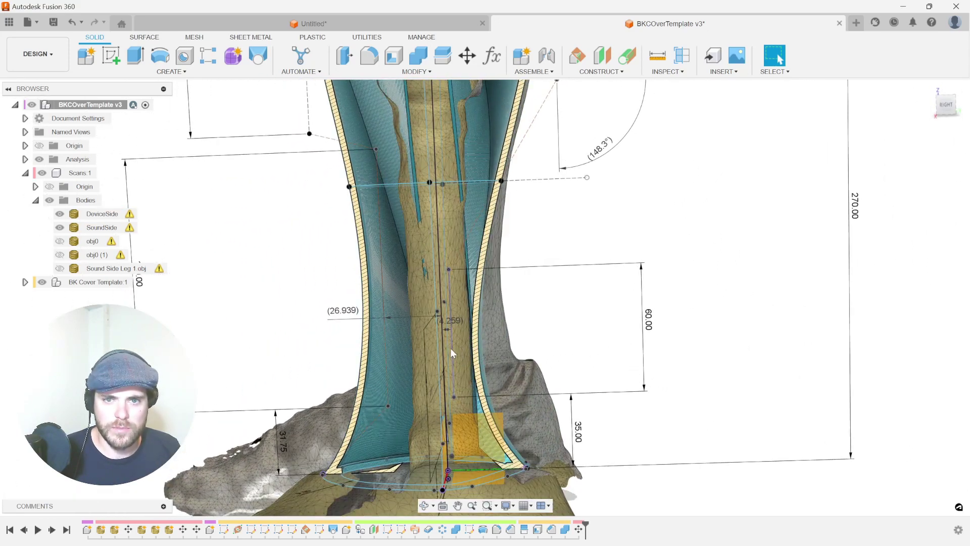
left_click_drag(450, 347, 461, 350)
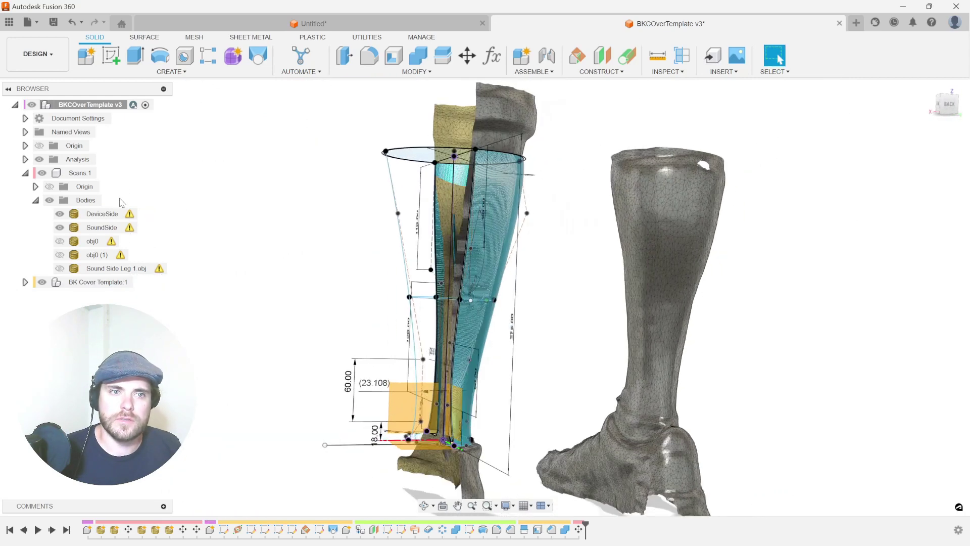
In the CosmesisRE document, hide the cover bodies Body4 and Body1 to expose the internal mounting ring
middle_click_drag(89, 260, 10, 212, "shift")
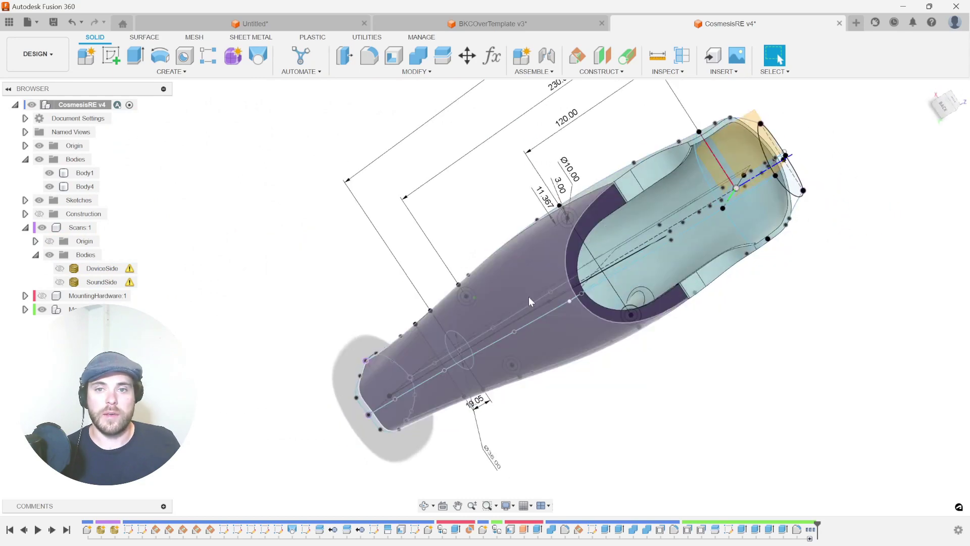
left_click(486, 254)
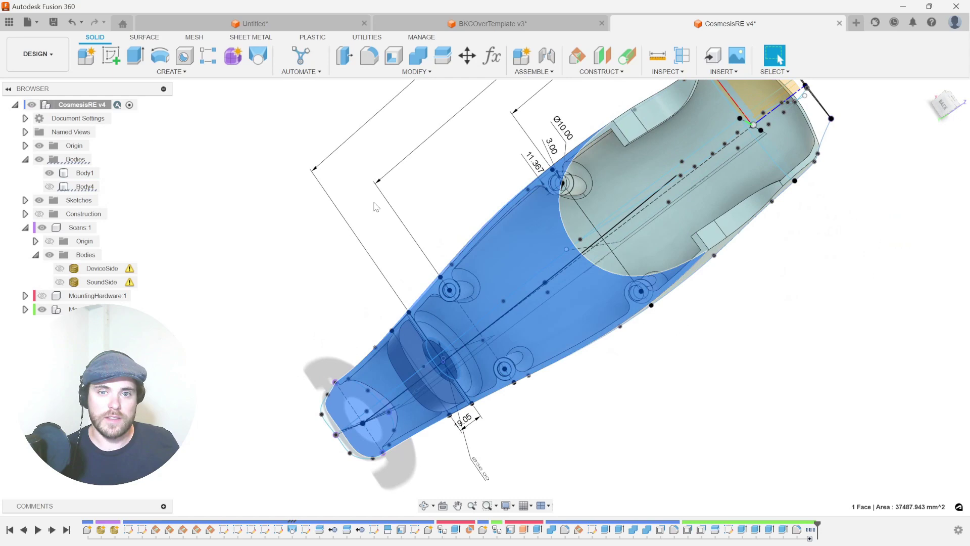
key("v")
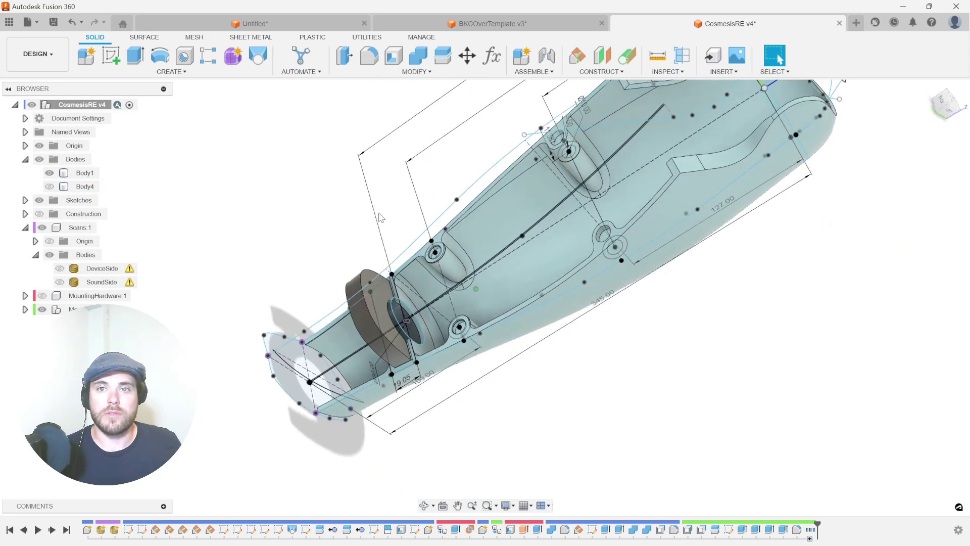
middle_click_drag(315, 326, 529, 344, "shift")
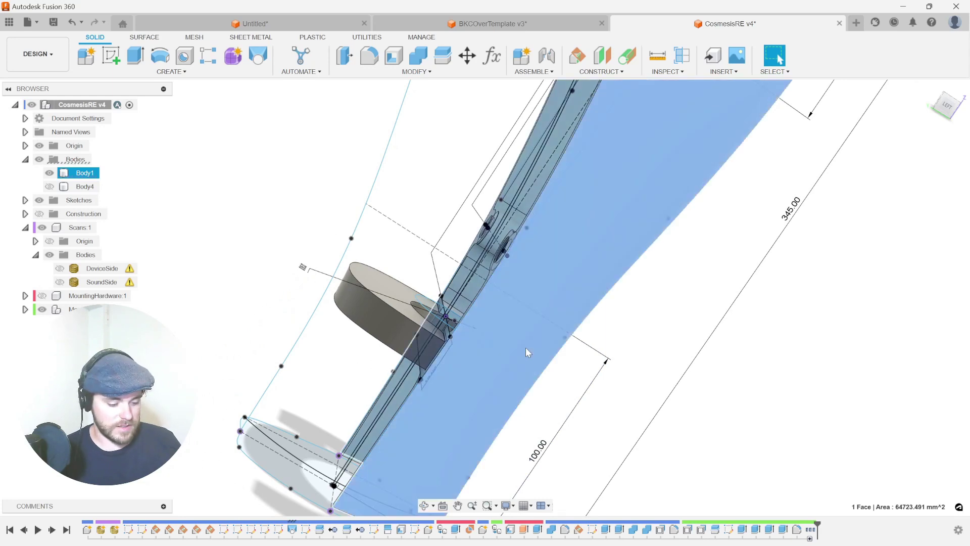
key("v")
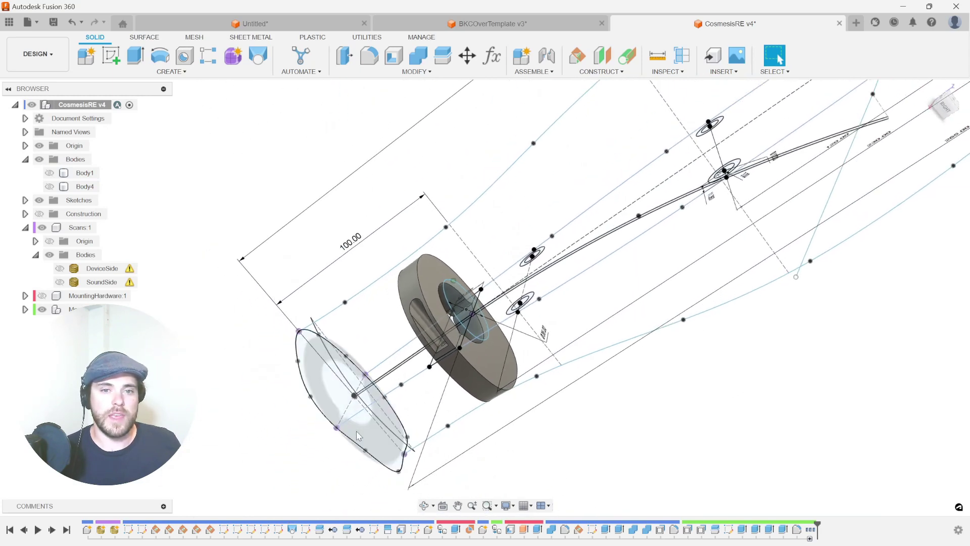
Undo the hiding of cover bodies Body1 and Body4 and show the DeviceSide scan inside the cover
key("ctrl+z")
key("ctrl+z")
key("F6")
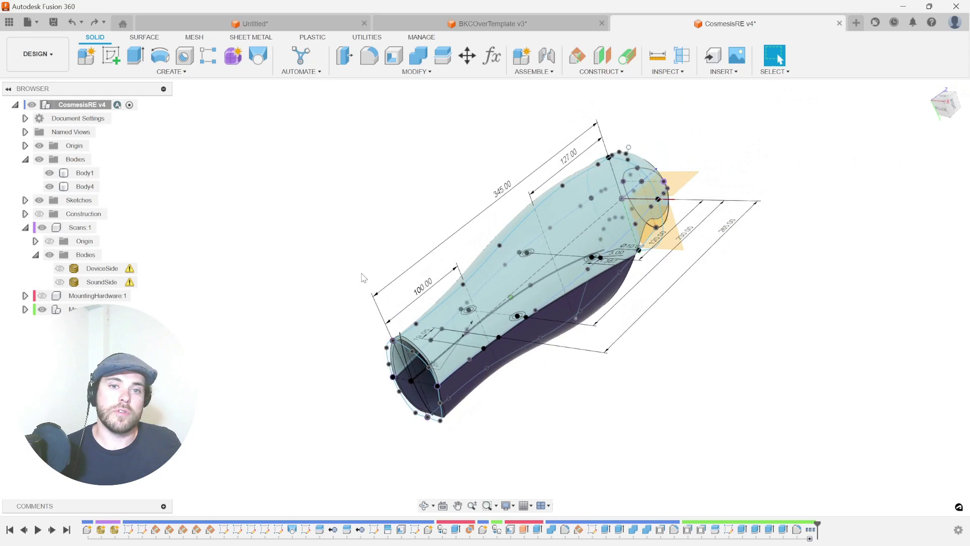
left_click(377, 273)
scroll(377, 274, "up", 3)
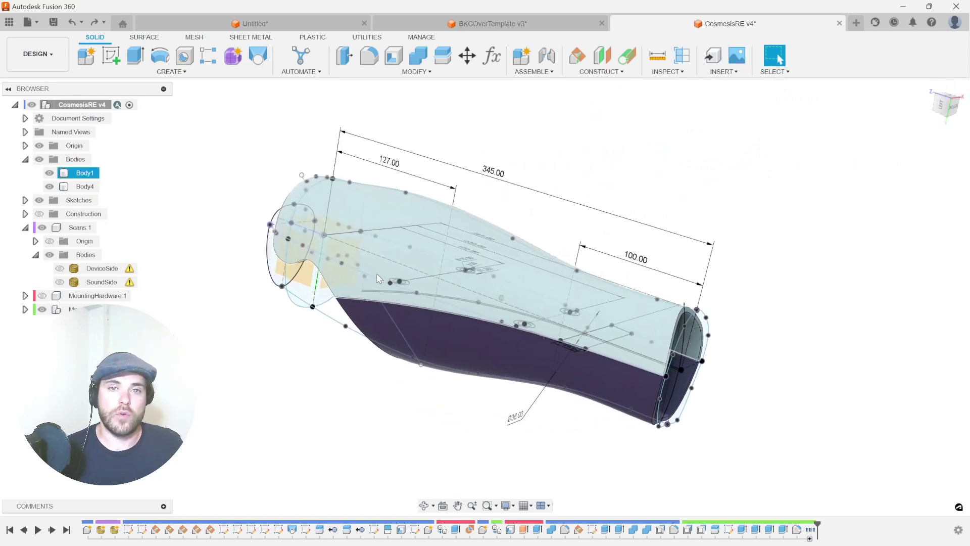
left_click(192, 148)
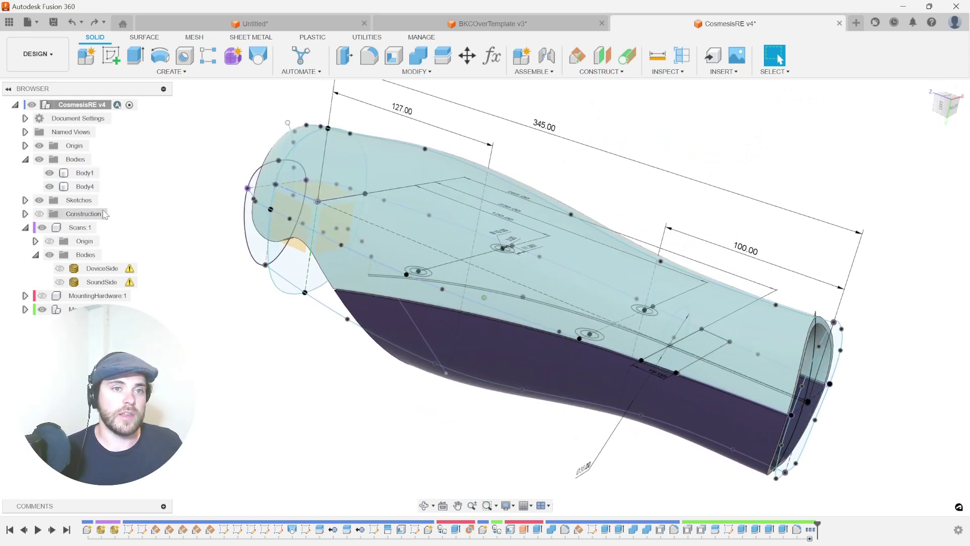
left_click(63, 272)
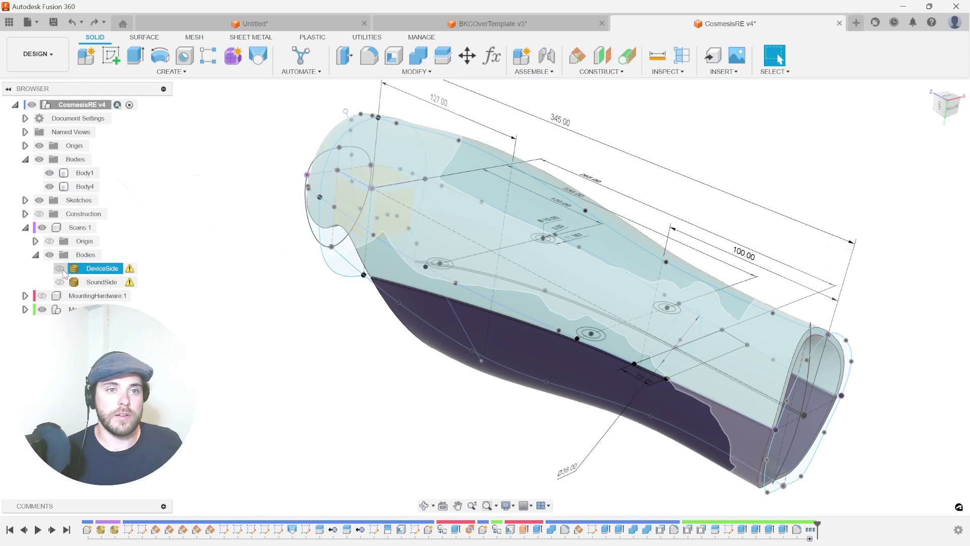
left_click(60, 268)
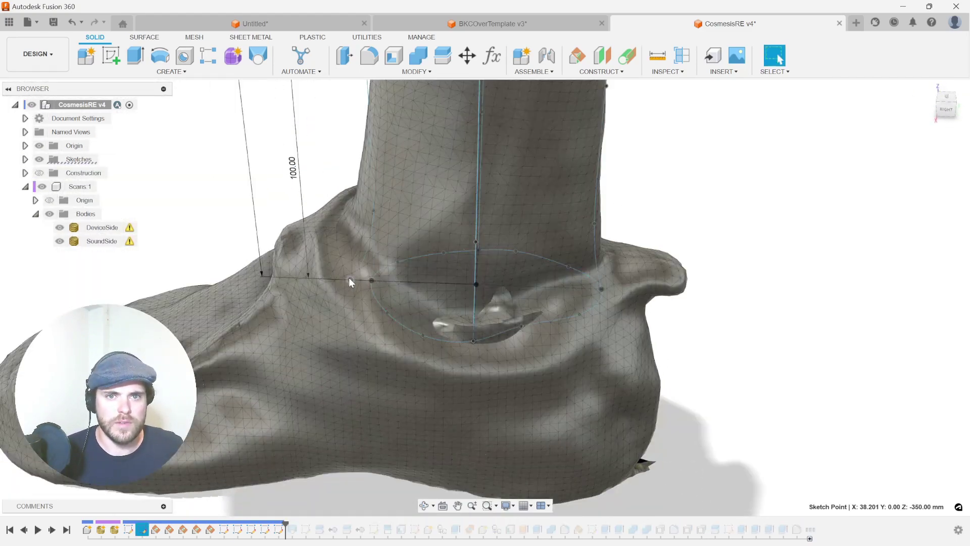
Hide the SoundSide scan and set the cover's overall length dimension to 315 mm to end above the prosthetic foot
left_click(61, 242)
left_click(60, 241)
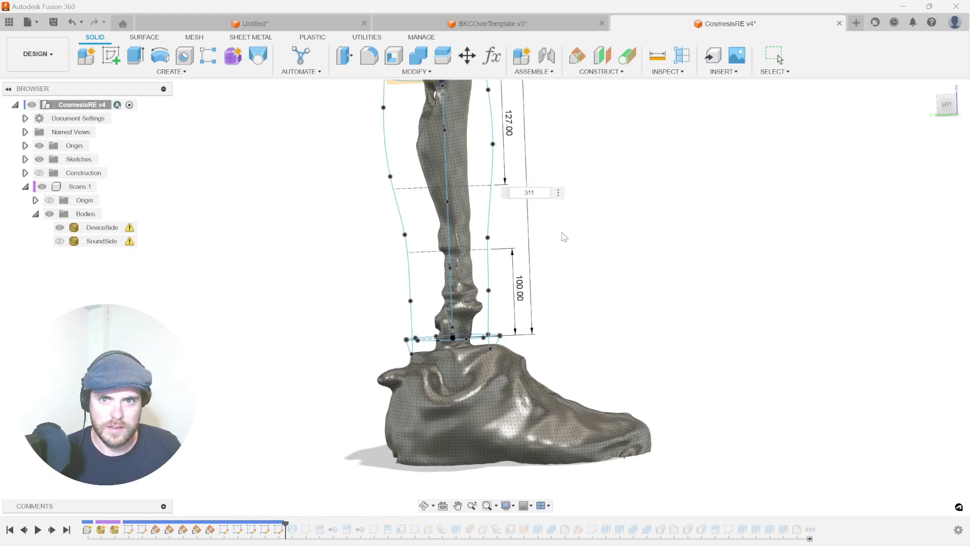
scroll(397, 364, "up", 5)
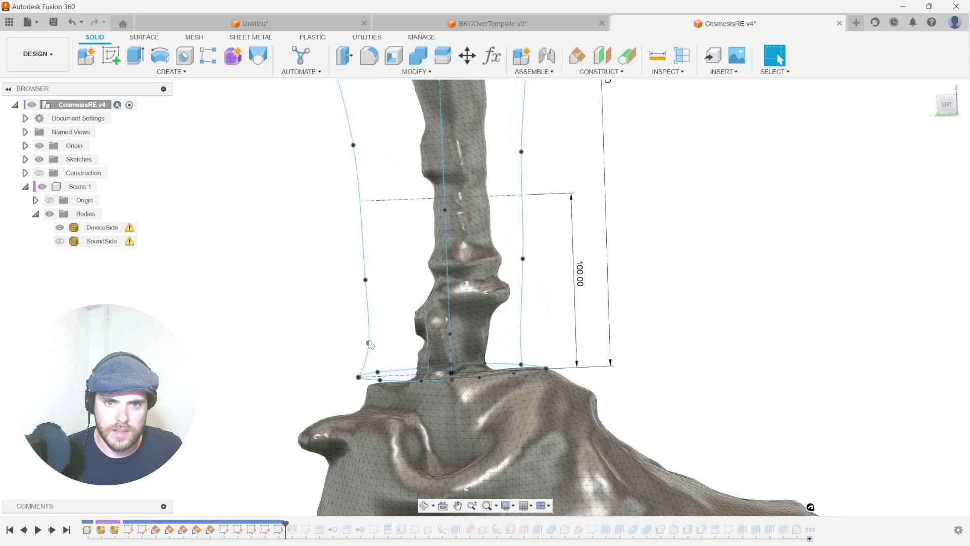
Adjust the lower spline points of the cover's rear profile around the prosthetic ankle
double_click(361, 331)
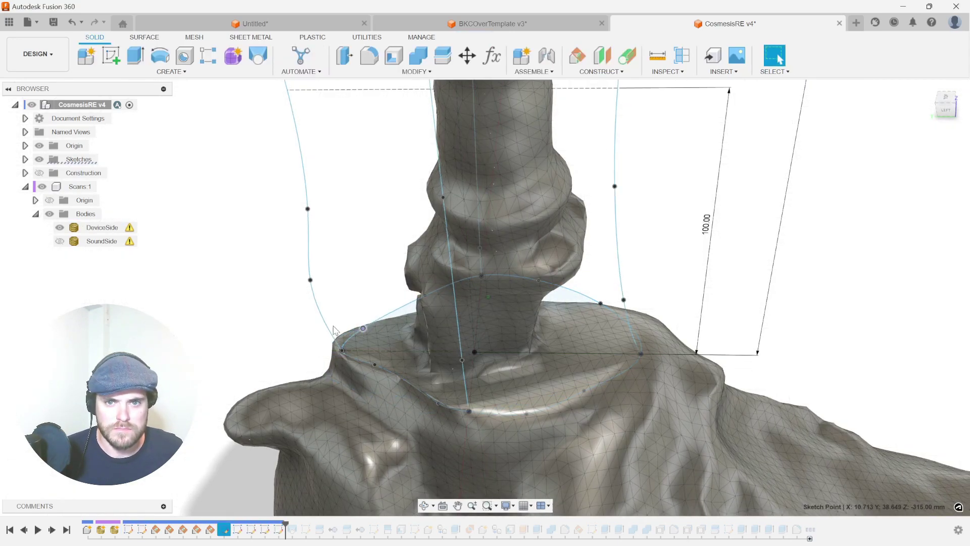
mouse_move(343, 331)
middle_mouse_down("shift")
mouse_move(357, 388)
mouse_move(564, 255)
middle_mouse_up("shift")
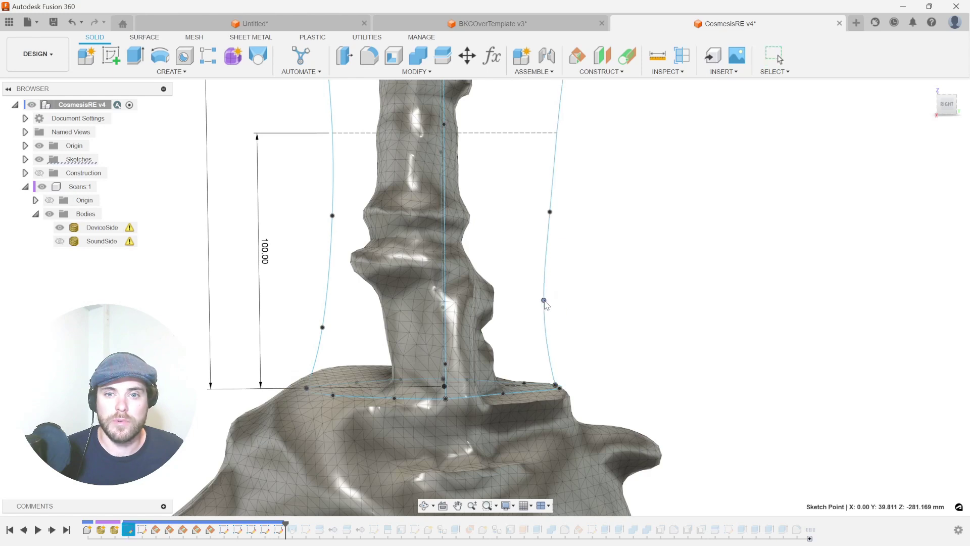
scroll(591, 260, "down", 5)
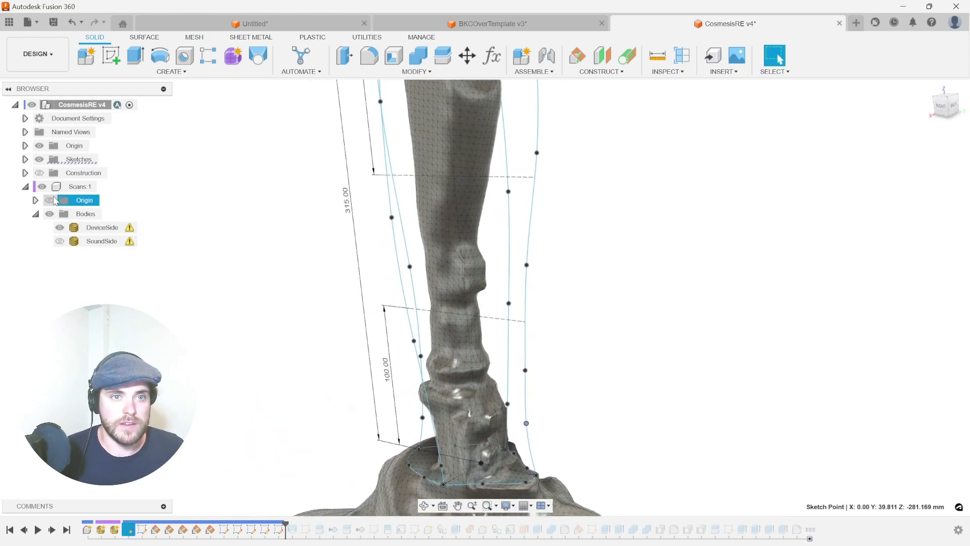
Show the SoundSide scan and pull the side profile's lower spline points inward to follow the ankle contour in the front view
left_click(60, 241)
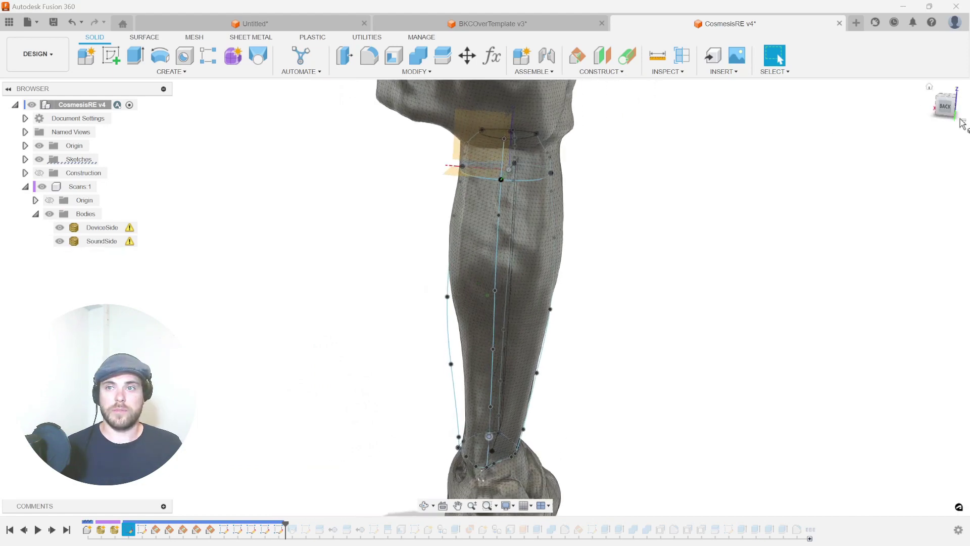
left_click(939, 102)
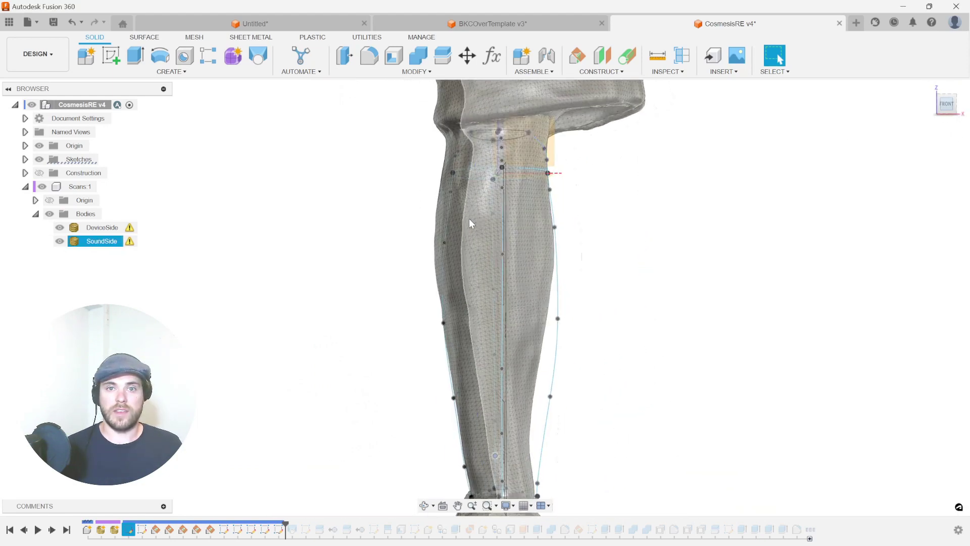
scroll(448, 286, "up", 5)
scroll(399, 275, "down", 4)
middle_click_drag(555, 430, 550, 195)
left_click_drag(547, 255, 524, 249)
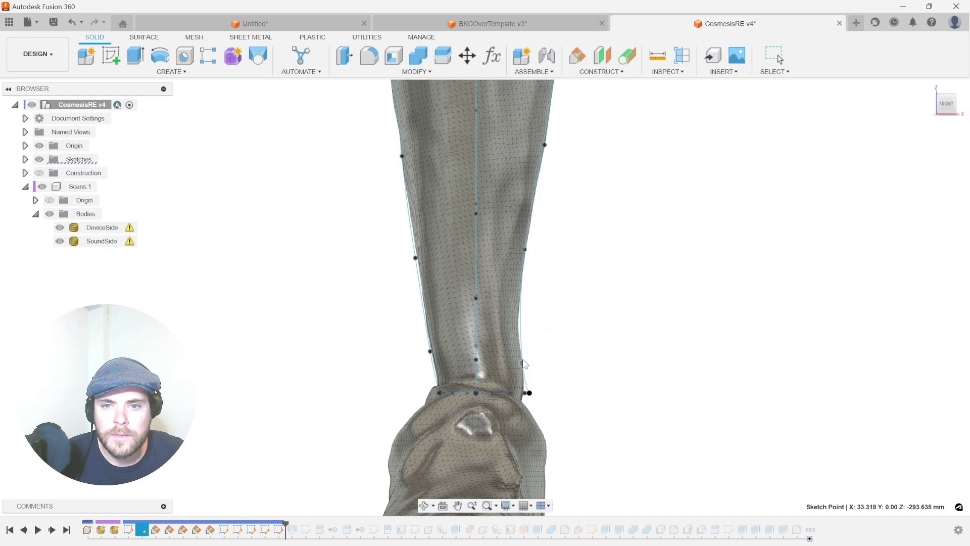
left_click_drag(526, 360, 523, 350)
scroll(505, 353, "down", 4)
middle_click_drag(505, 359, 257, 399, "shift")
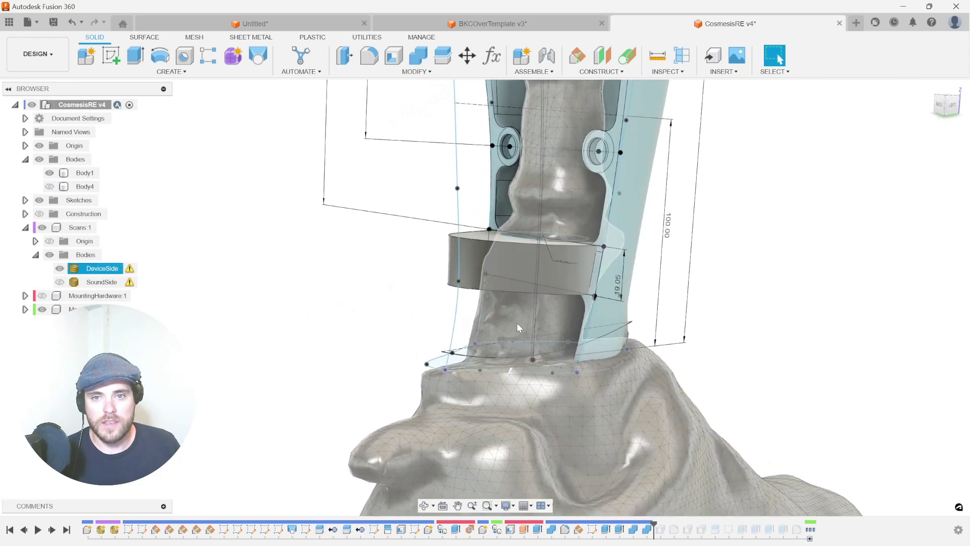
Try 150 mm for the lower screw bosses' offset, make that dimension driven, and move their sketch line to about 179 mm
middle_click_drag(517, 327, 651, 312, "shift")
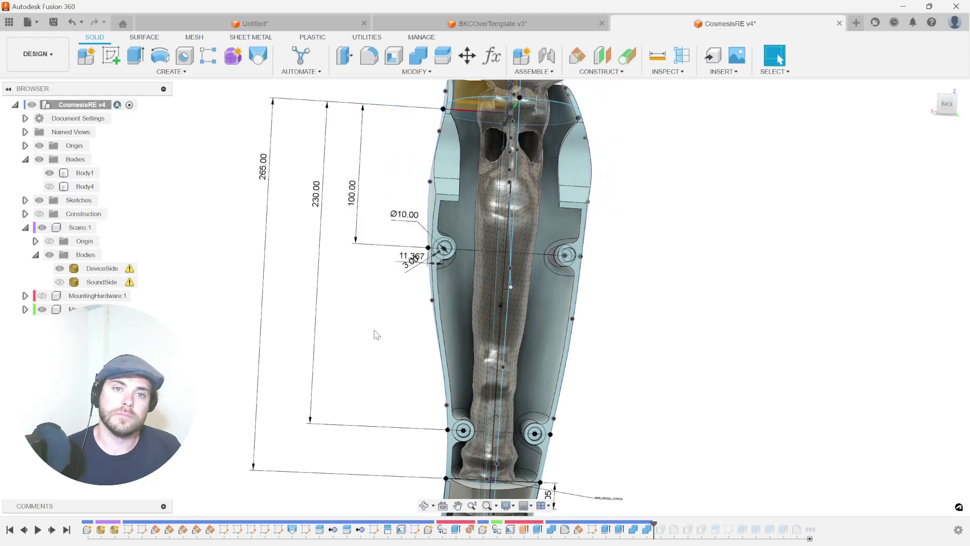
type("150")
key("Return")
right_click(322, 163)
left_click(313, 252)
left_click_drag(488, 321, 487, 365)
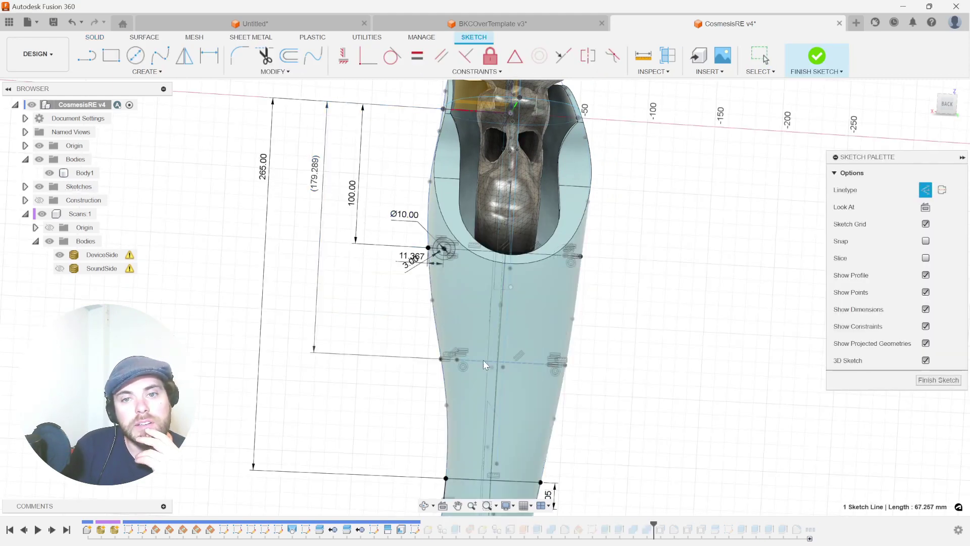
Make the mounting ring's 265 mm offset dimension driven and reposition the ring at about 215 mm
middle_click_drag(262, 175, 201, 128)
right_click(202, 129)
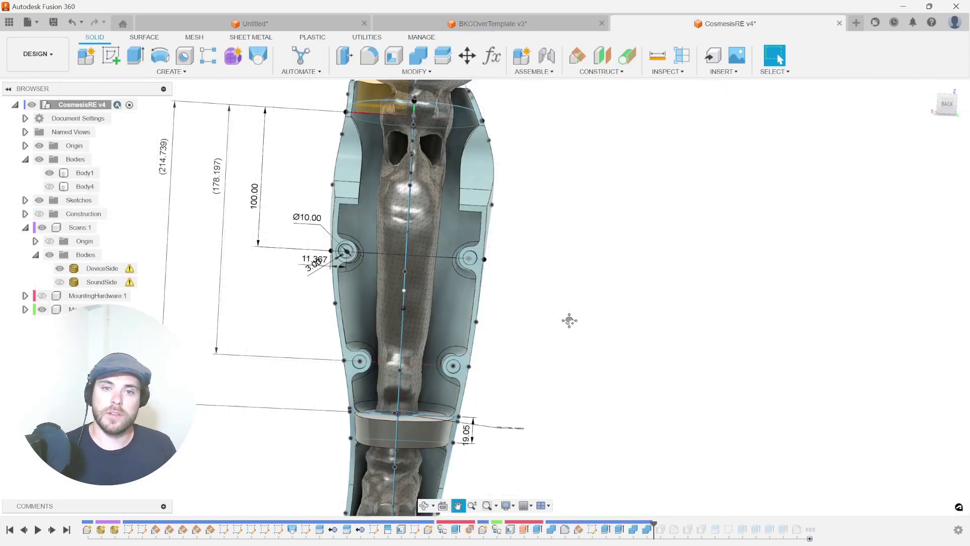
mouse_move(569, 320)
middle_mouse_down()
mouse_move(591, 310)
mouse_move(606, 319)
middle_mouse_up()
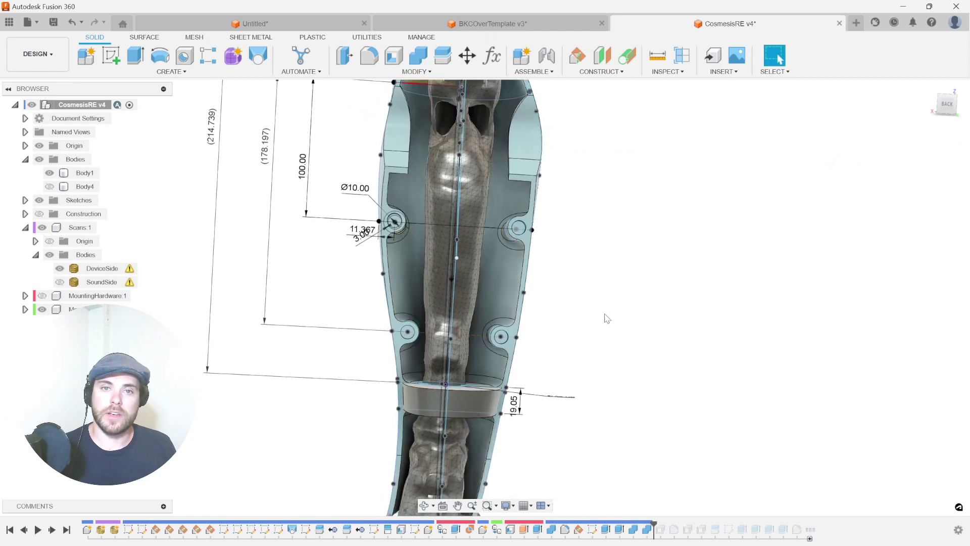
scroll(606, 320, "up", 1)
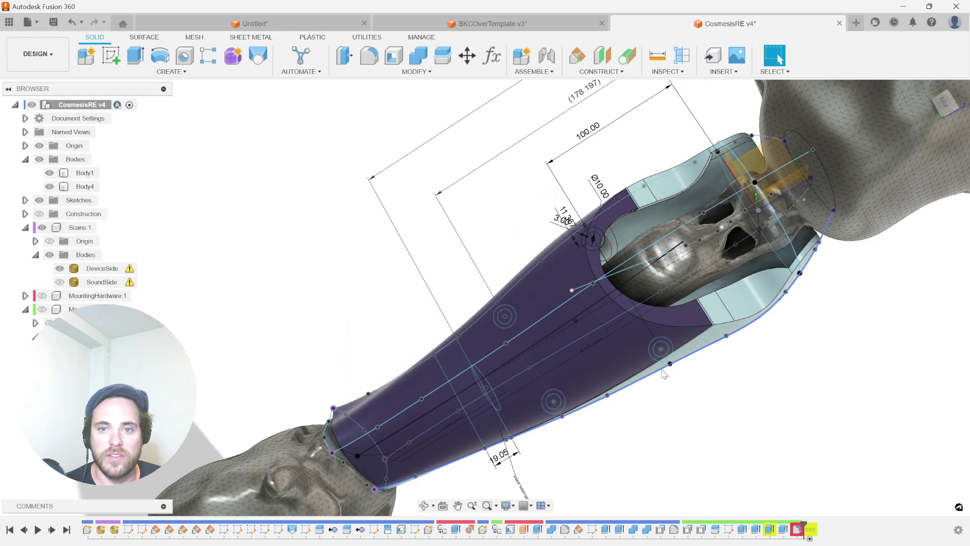
Hide the rear cover body Body4 to expose the screw bosses and ring slot around the prosthesis
left_click(592, 370)
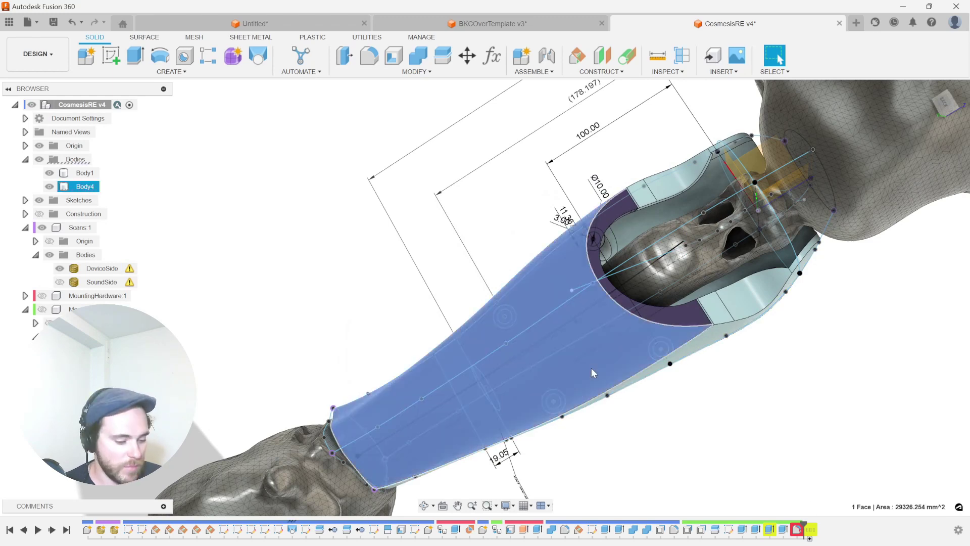
key("v")
left_click(751, 412)
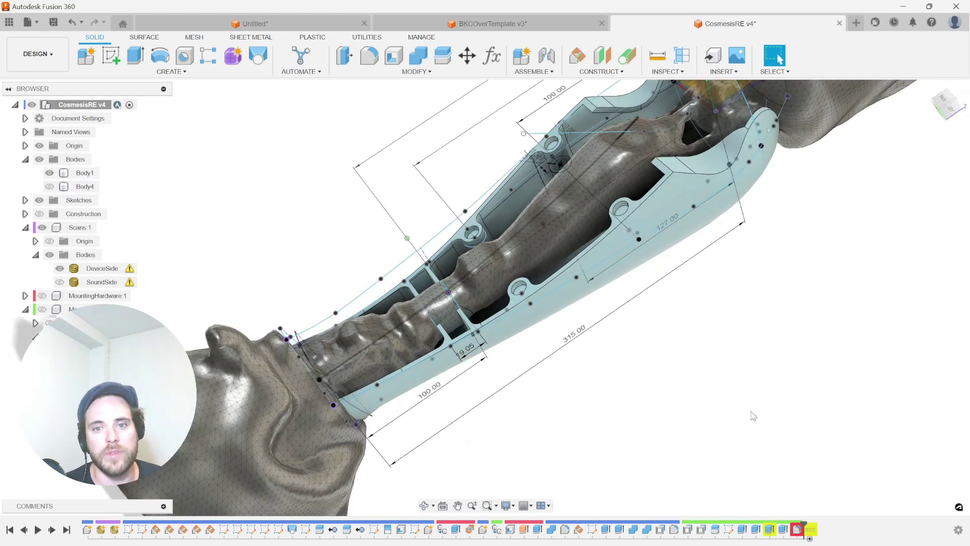